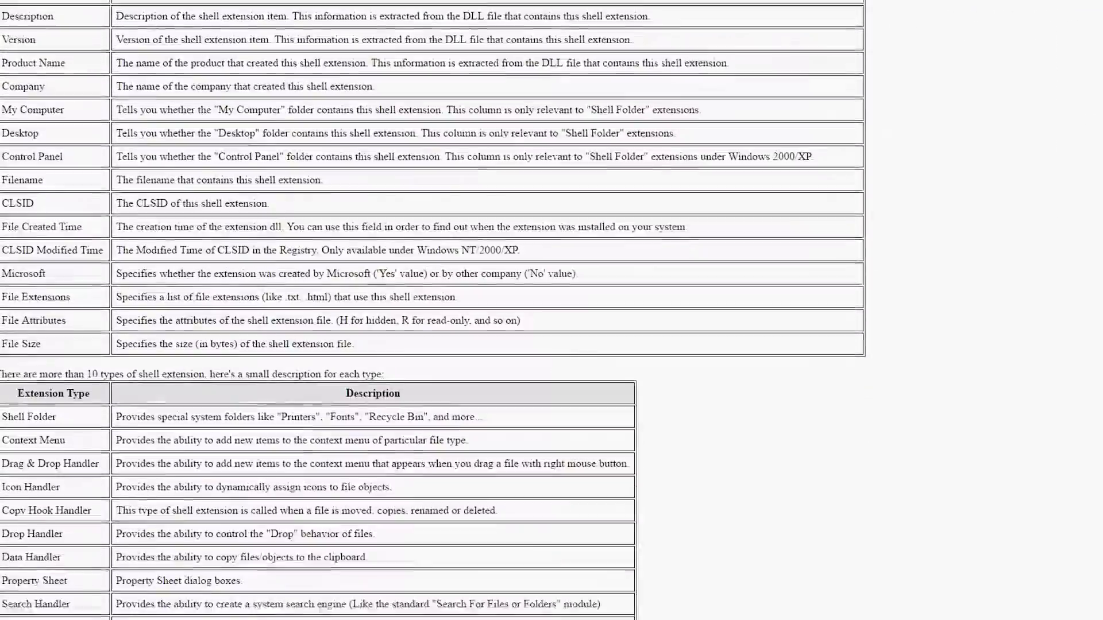
pyautogui.scroll(-5, 839, 467)
pyautogui.scroll(-5, 838, 467)
pyautogui.scroll(-2, 838, 467)
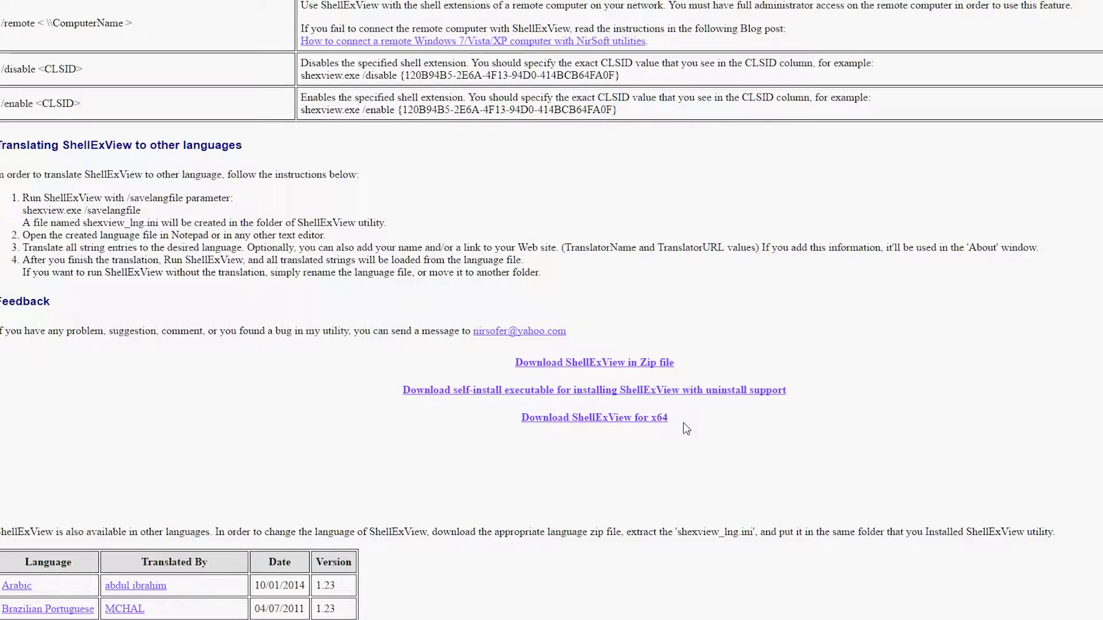
# Download the x64 build of ShellExView from the NirSoft page
pyautogui.click(595, 417)
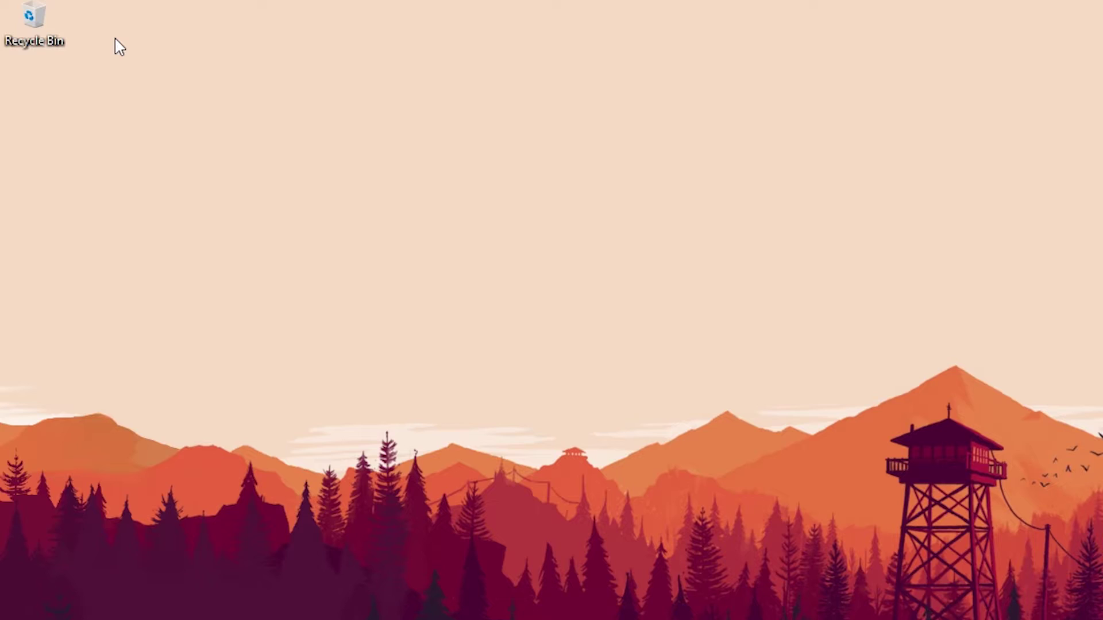
# Make a desktop folder named 'Whatever' and drop the four extracted ShellExView files into it
pyautogui.rightClick(6, 28)
pyautogui.moveTo(103, 225)
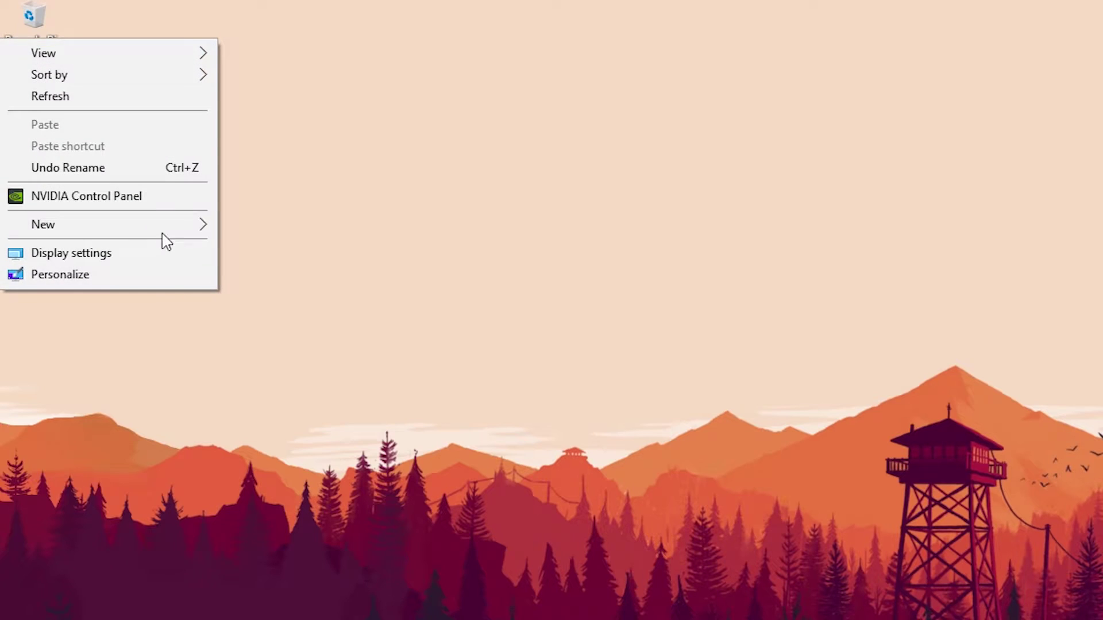
pyautogui.click(296, 235)
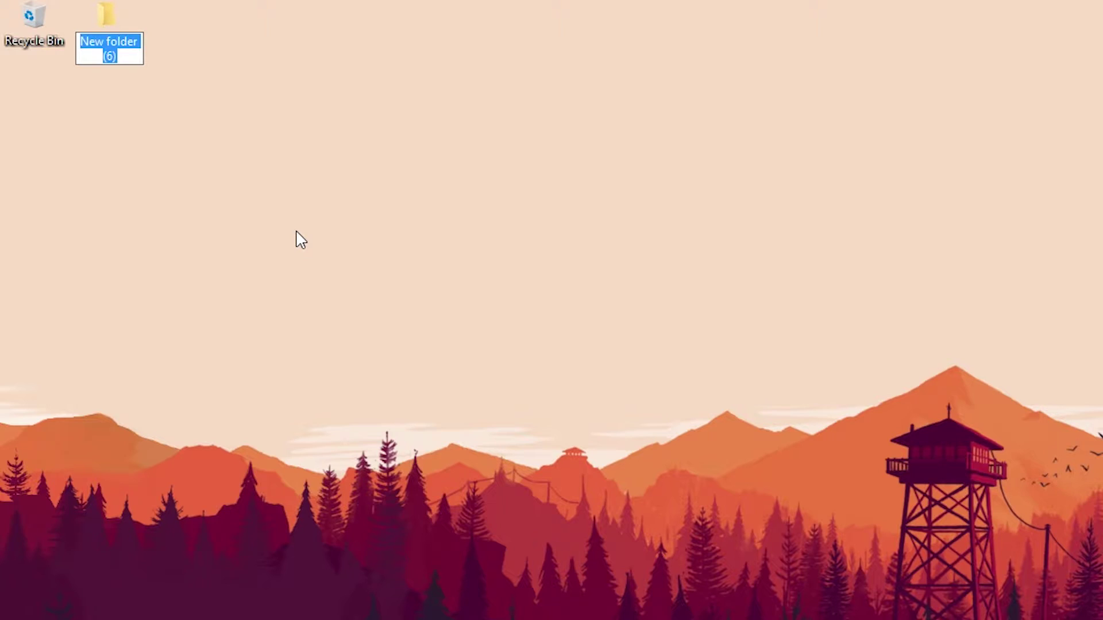
pyautogui.write('Whatever')
pyautogui.press('Return')
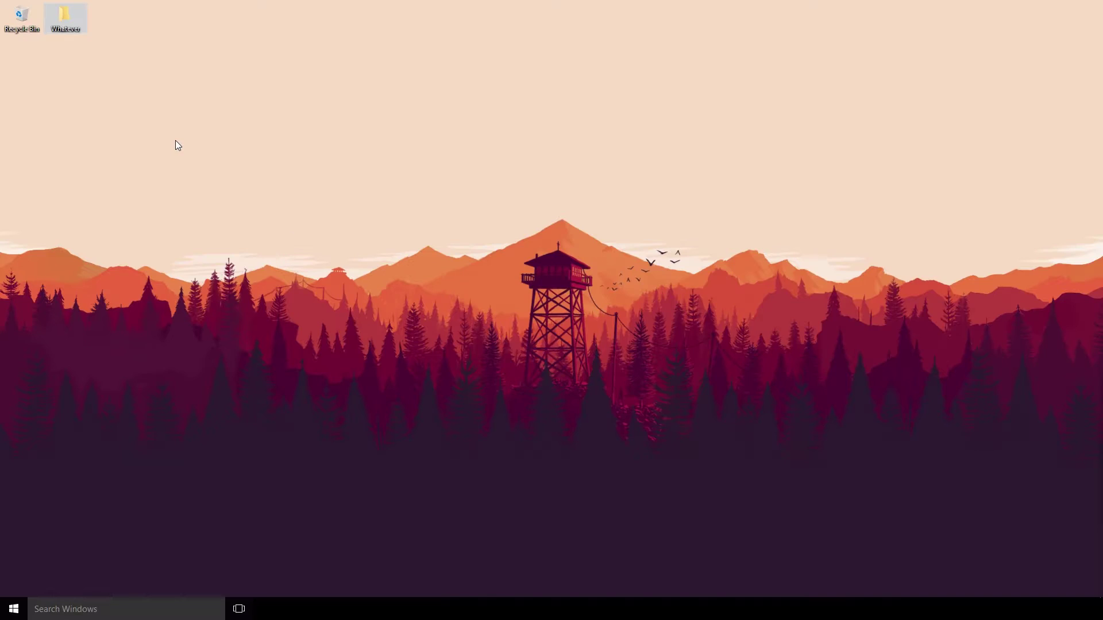
pyautogui.press('Return')
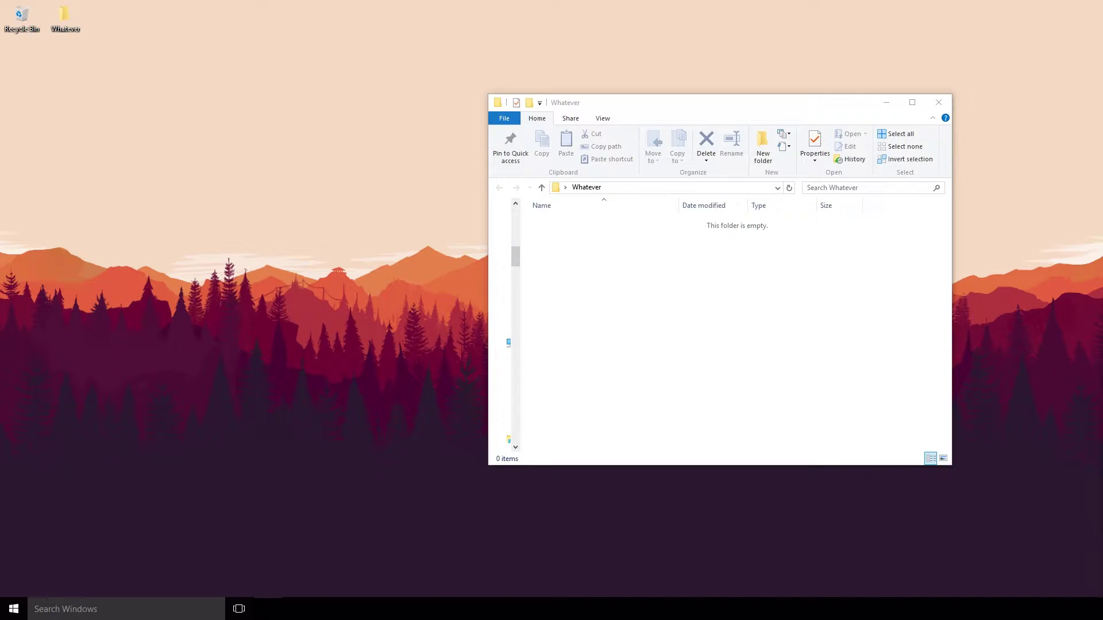
pyautogui.moveTo(1102, 316); pyautogui.dragTo(758, 304)
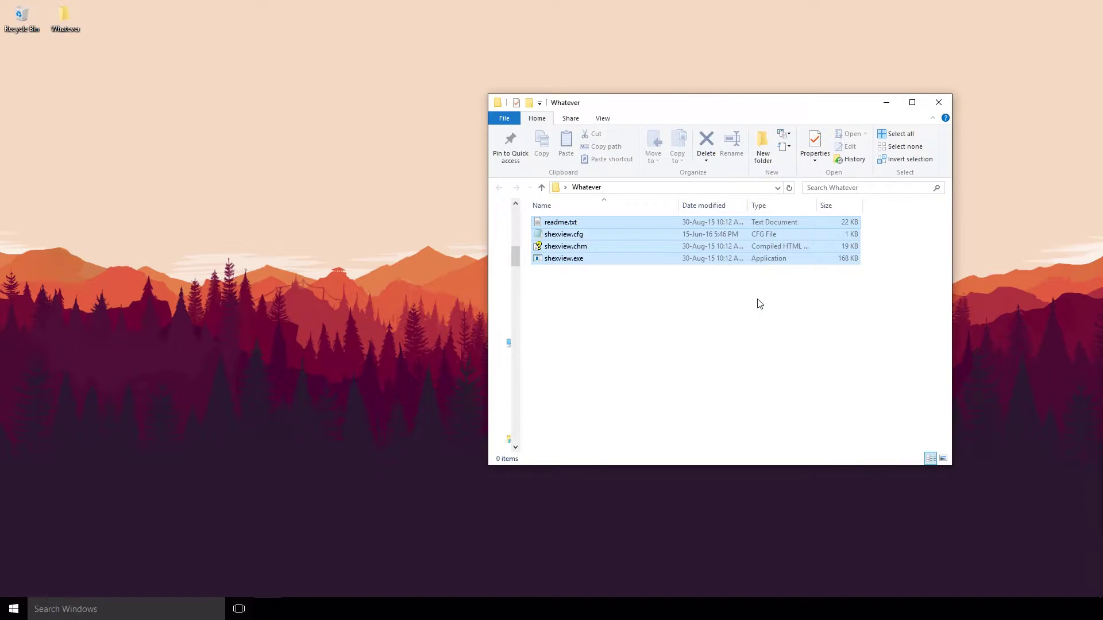
pyautogui.click(646, 291)
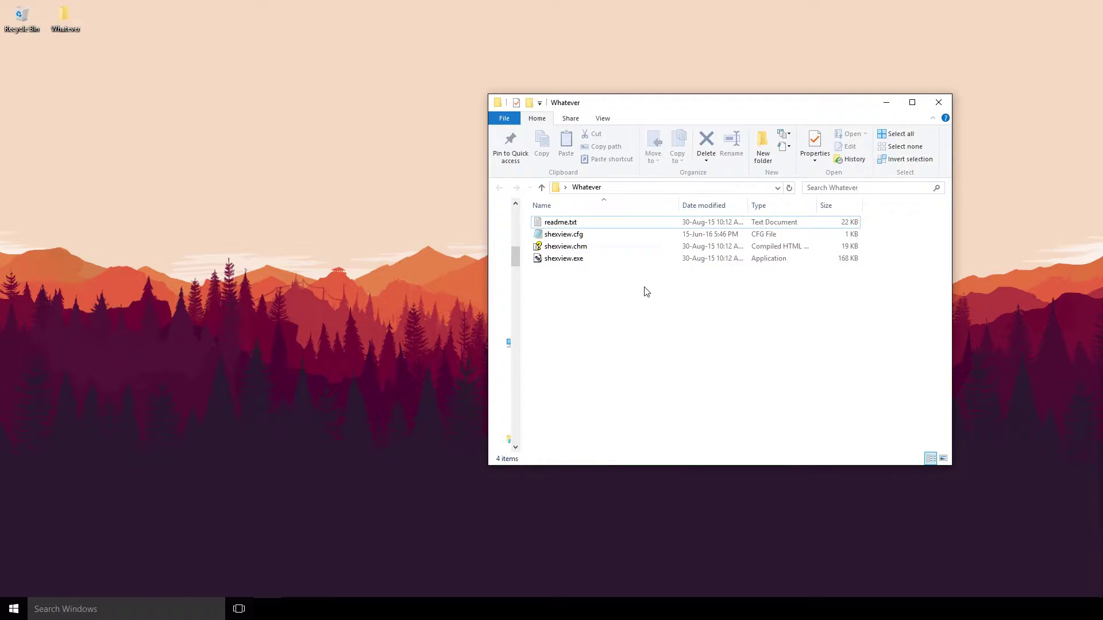
# Launch shexview.exe and filter the list to Context Menu extensions only, leaving 43 entries
pyautogui.doubleClick(563, 259)
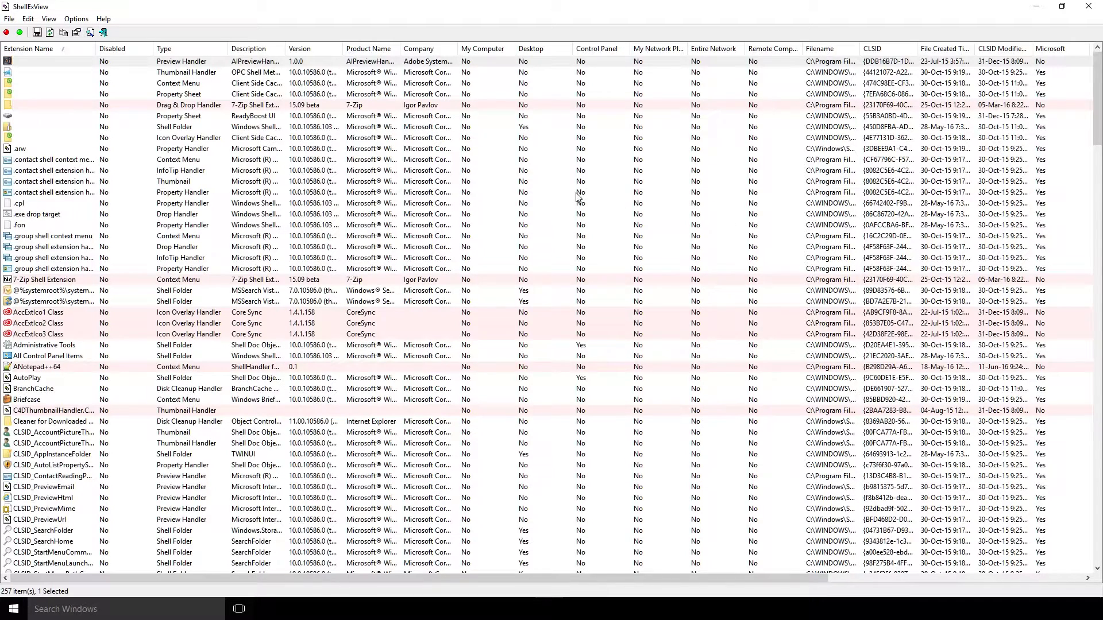
pyautogui.click(76, 19)
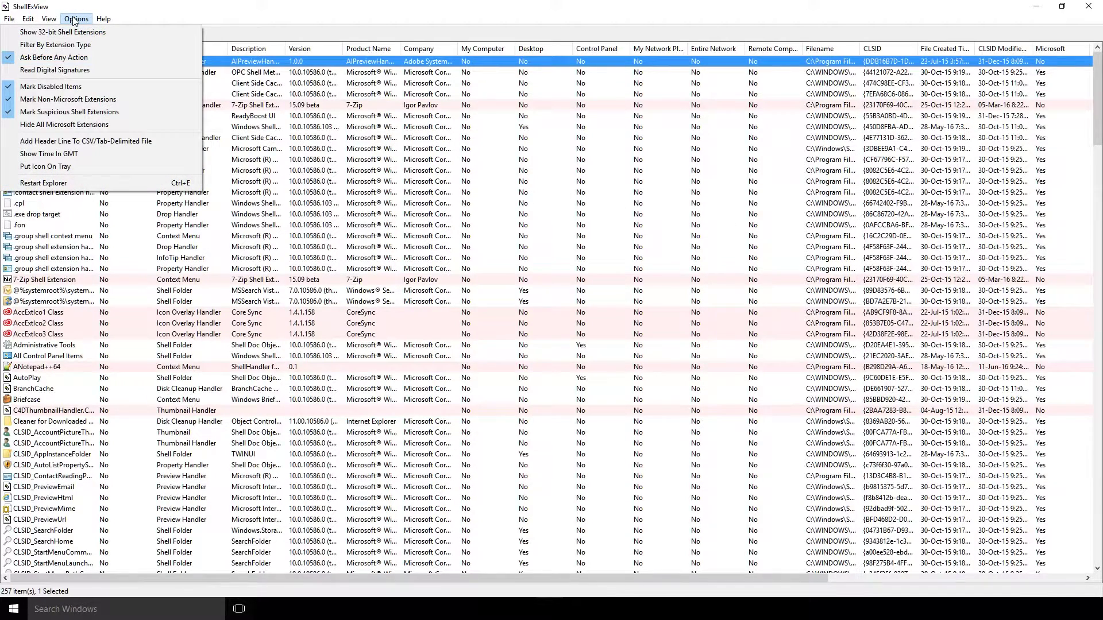
pyautogui.click(53, 45)
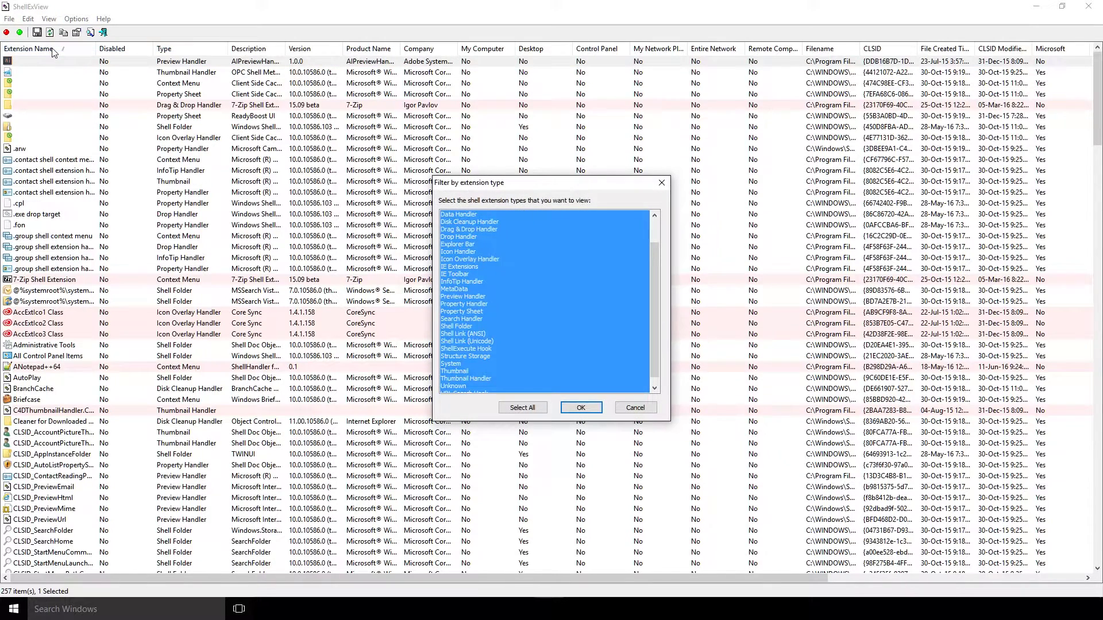
pyautogui.scroll(2, 587, 279)
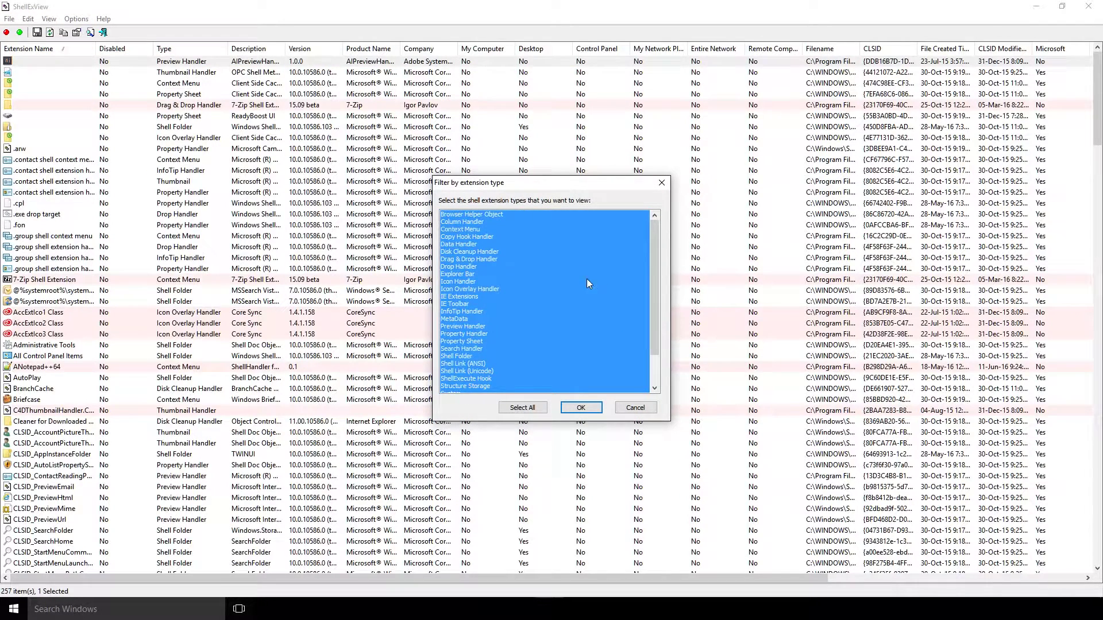
pyautogui.click(474, 228)
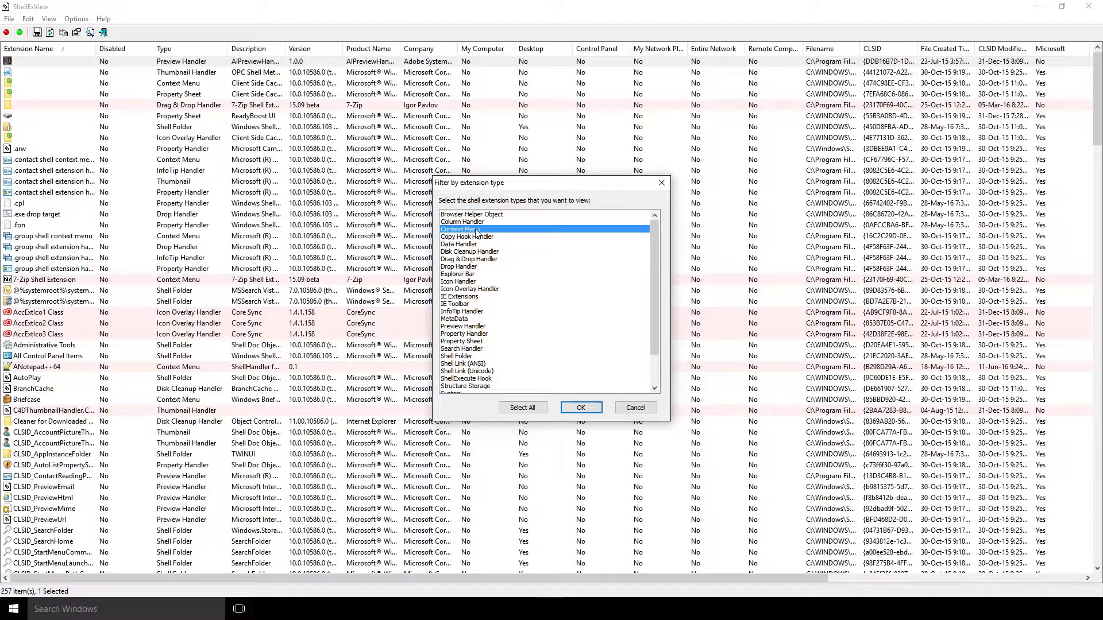
pyautogui.click(572, 409)
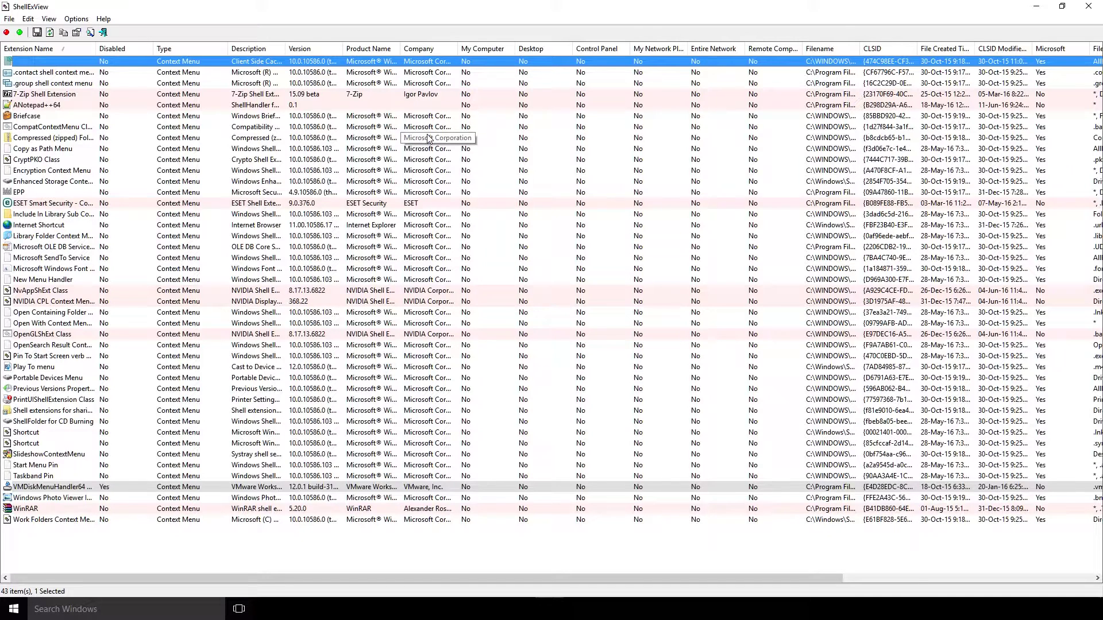
# Disable the 7-Zip Shell Extension and confirm the prompt
pyautogui.rightClick(175, 96)
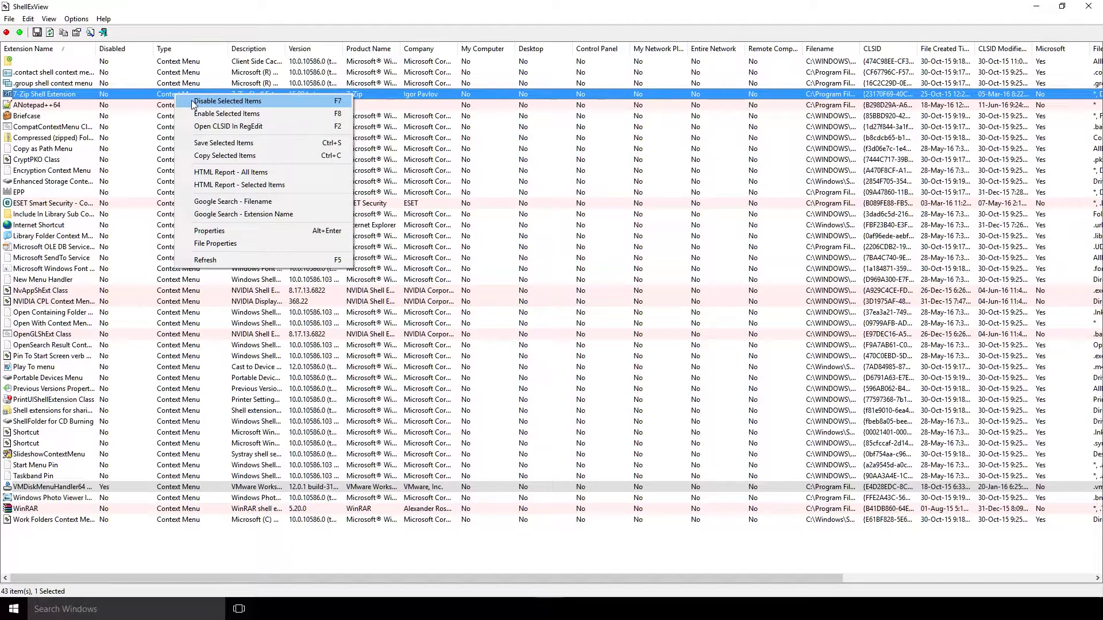
pyautogui.click(144, 103)
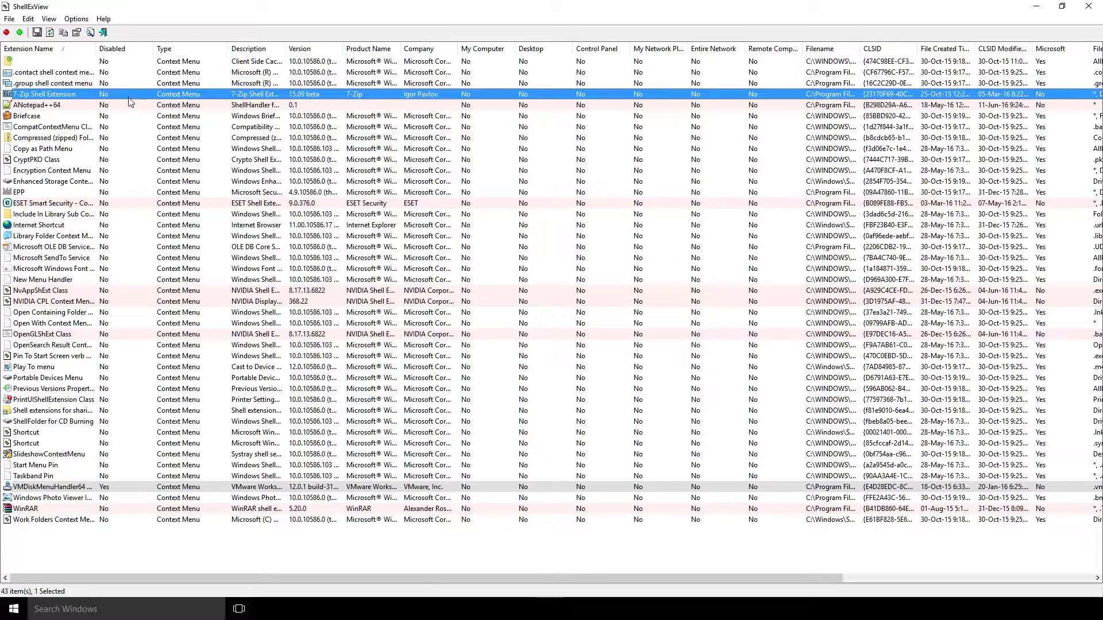
pyautogui.click(32, 106)
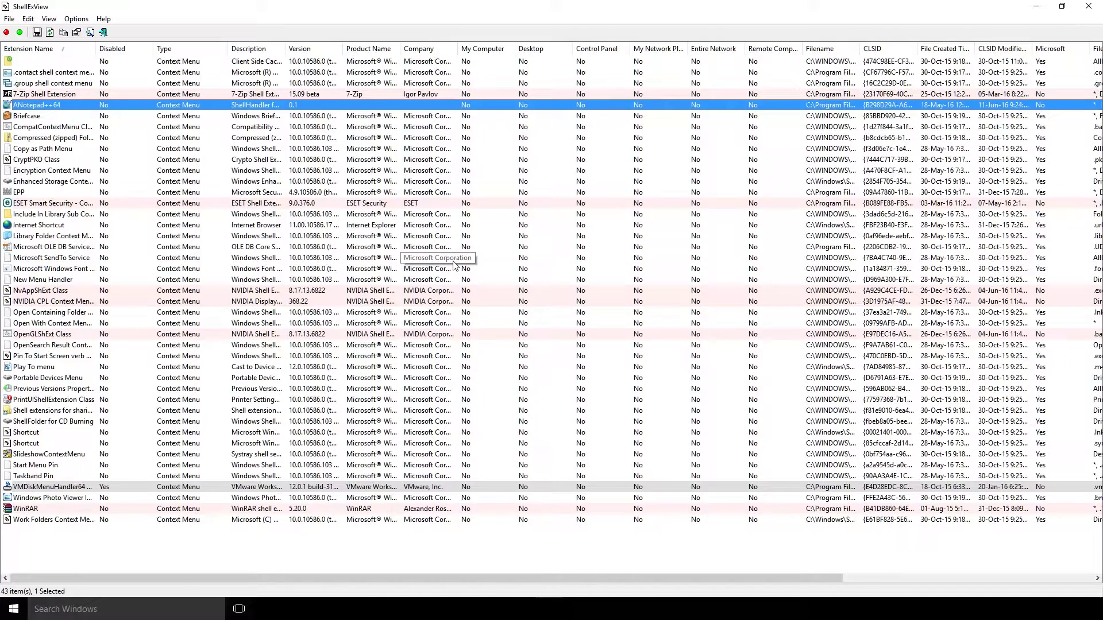
pyautogui.rightClick(177, 96)
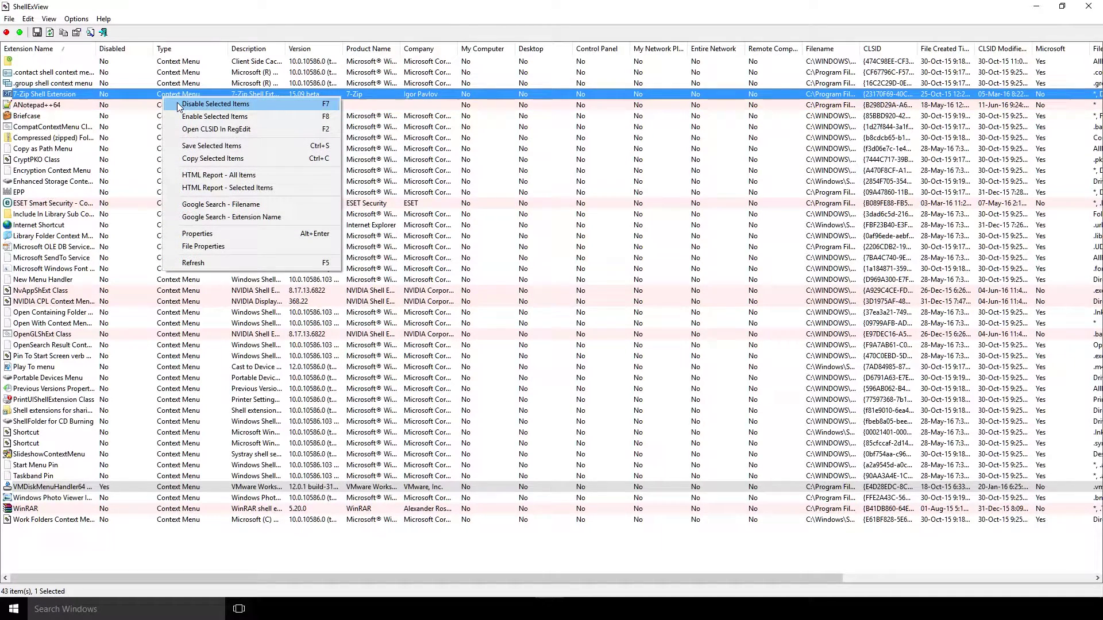
pyautogui.click(204, 104)
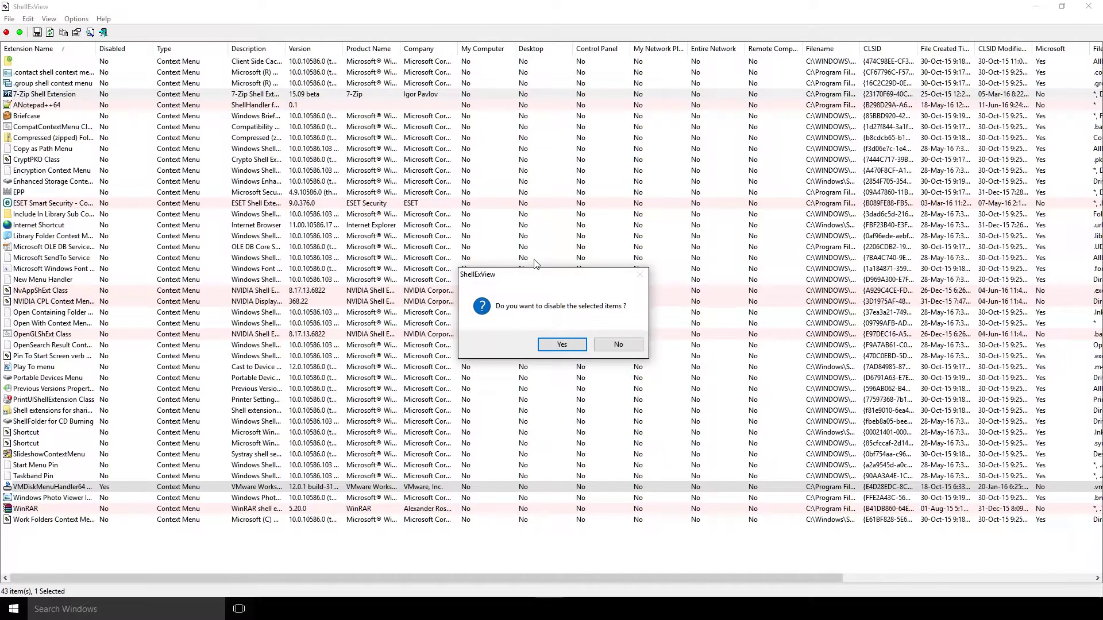
pyautogui.click(561, 344)
# Shrink ShellExView and check the Whatever folder's right-click menu no longer shows 7-Zip
pyautogui.moveTo(543, 7); pyautogui.dragTo(620, 184)
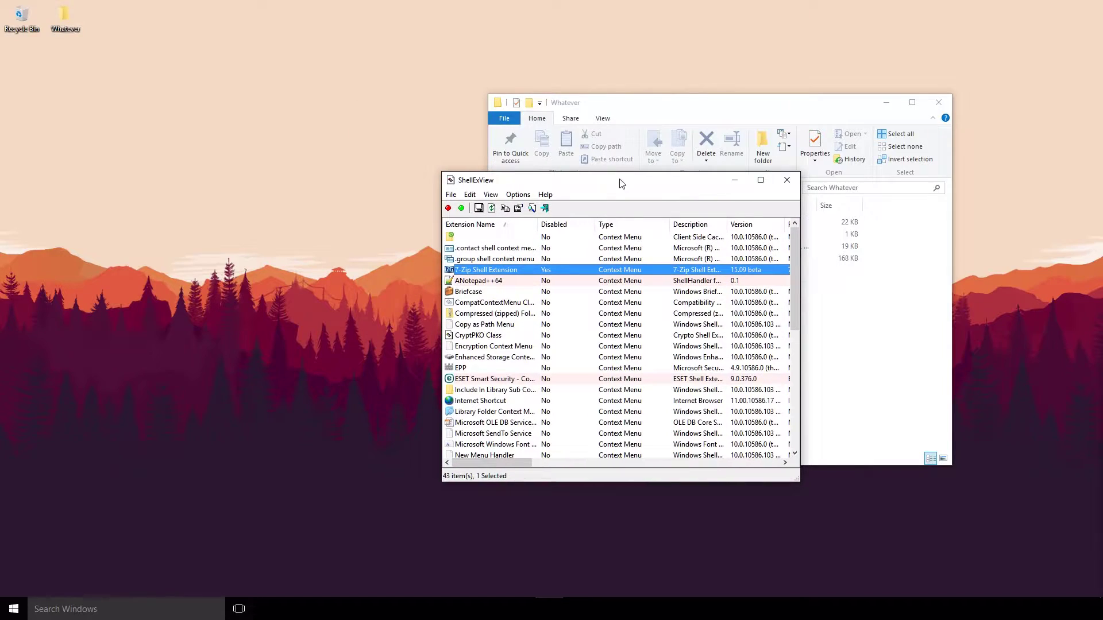
pyautogui.rightClick(63, 20)
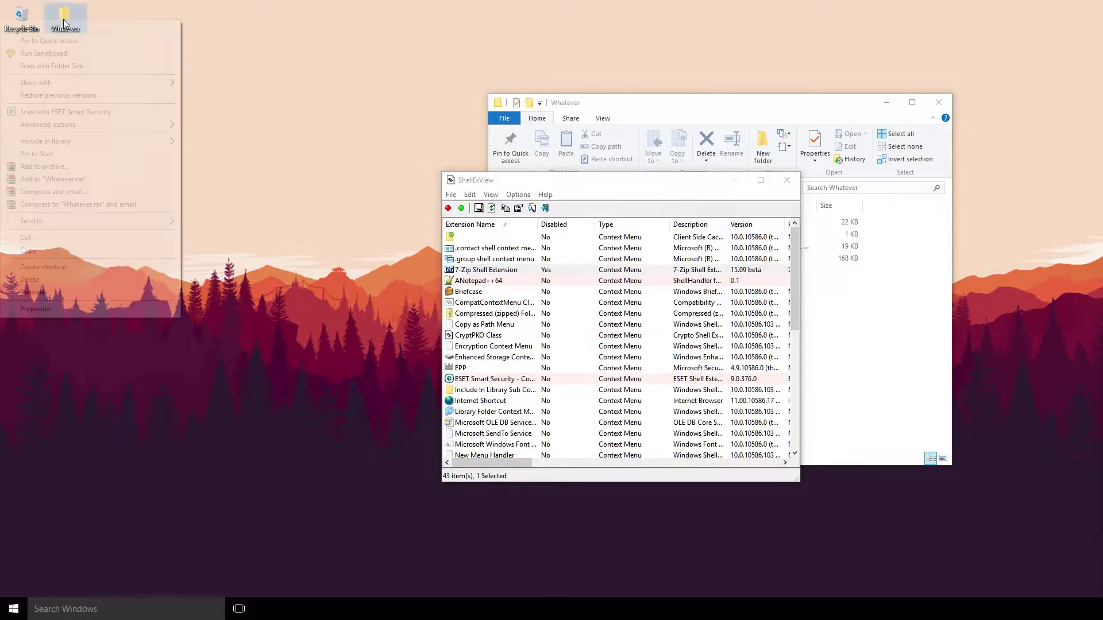
pyautogui.click(149, 13)
# Maximize ShellExView and re-enable the 7-Zip Shell Extension, confirming the prompt
pyautogui.moveTo(545, 181); pyautogui.dragTo(492, 7)
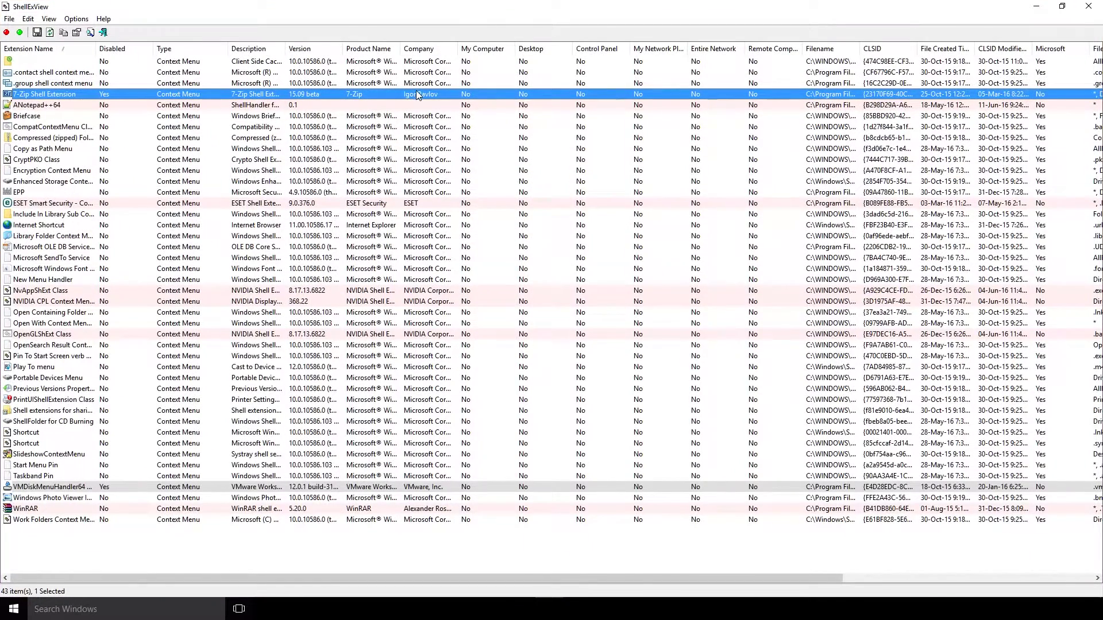
pyautogui.rightClick(432, 96)
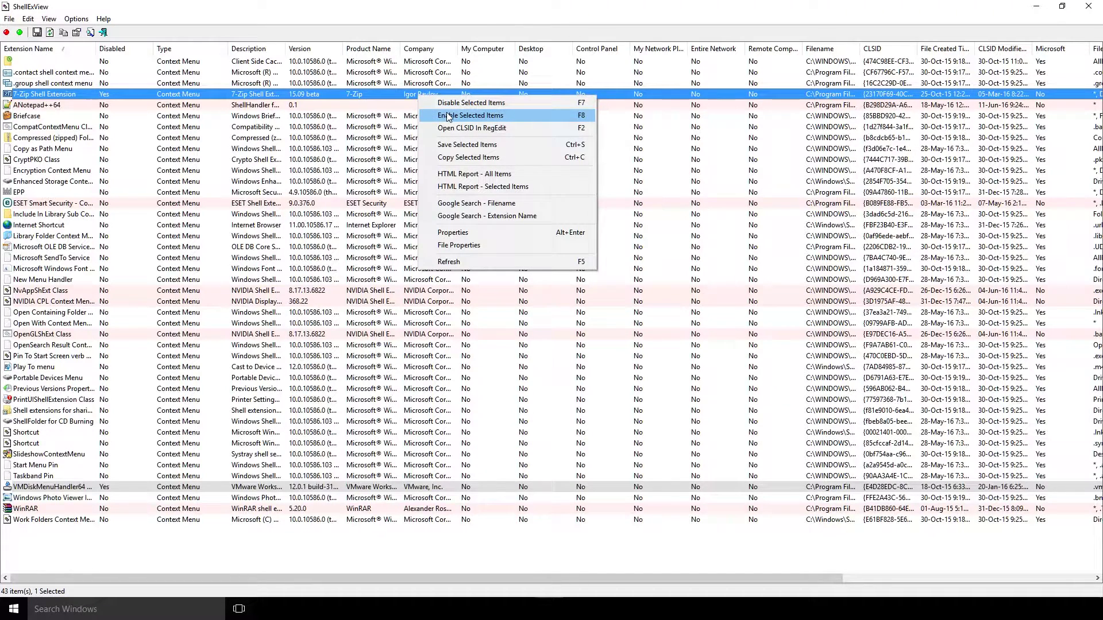
pyautogui.click(448, 116)
pyautogui.click(564, 346)
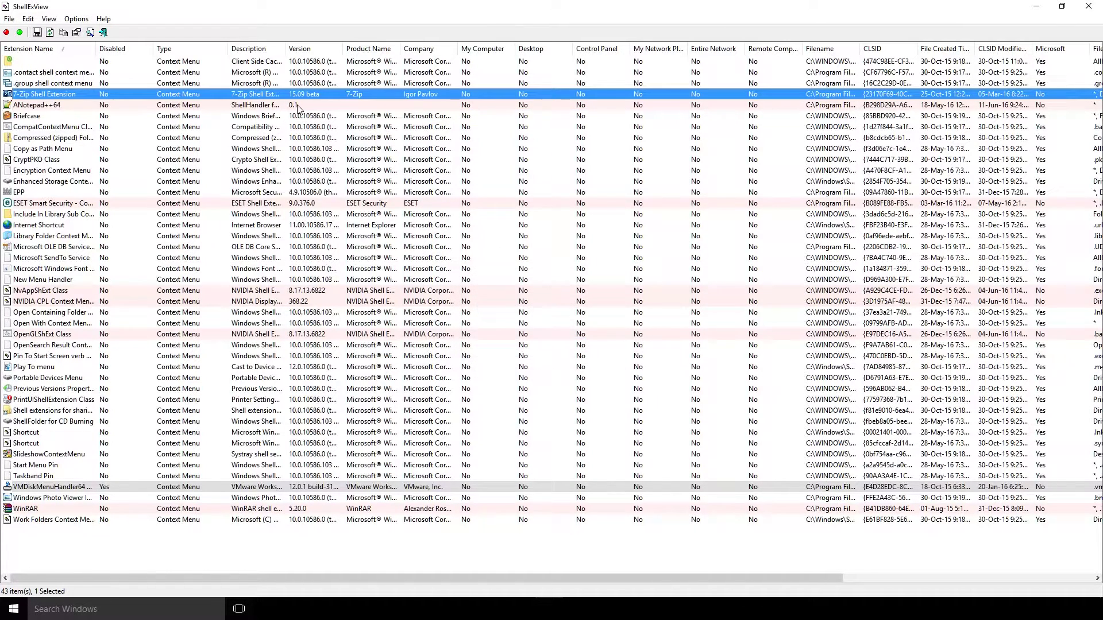
# Check the ANotepad++ entry's actions, then select the VMware VMDiskMenuHandler64 handler
pyautogui.rightClick(297, 105)
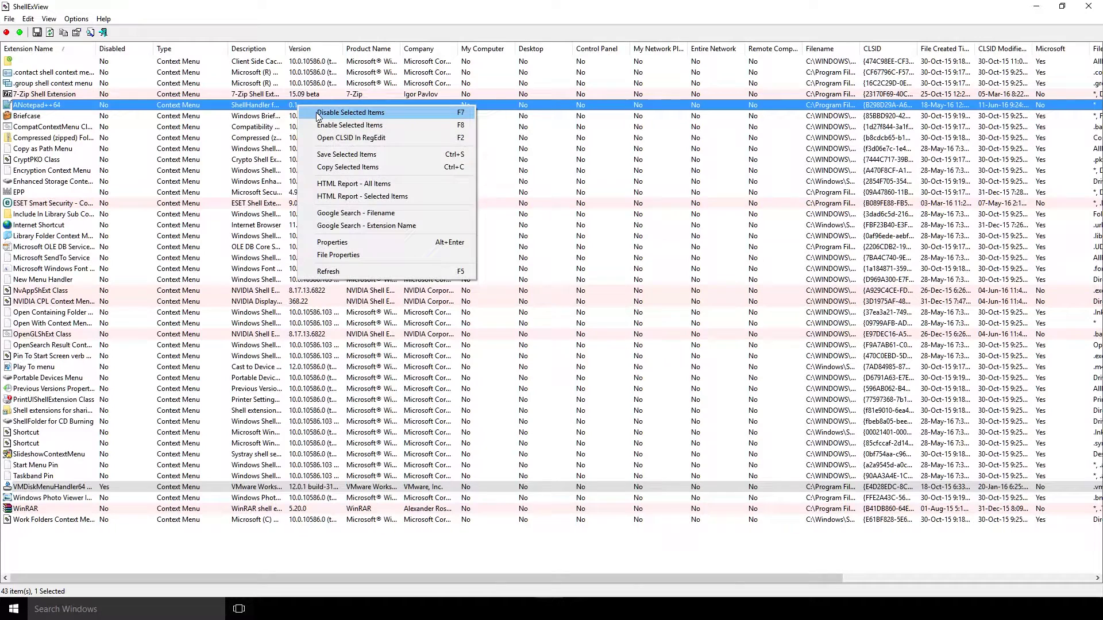
pyautogui.click(520, 111)
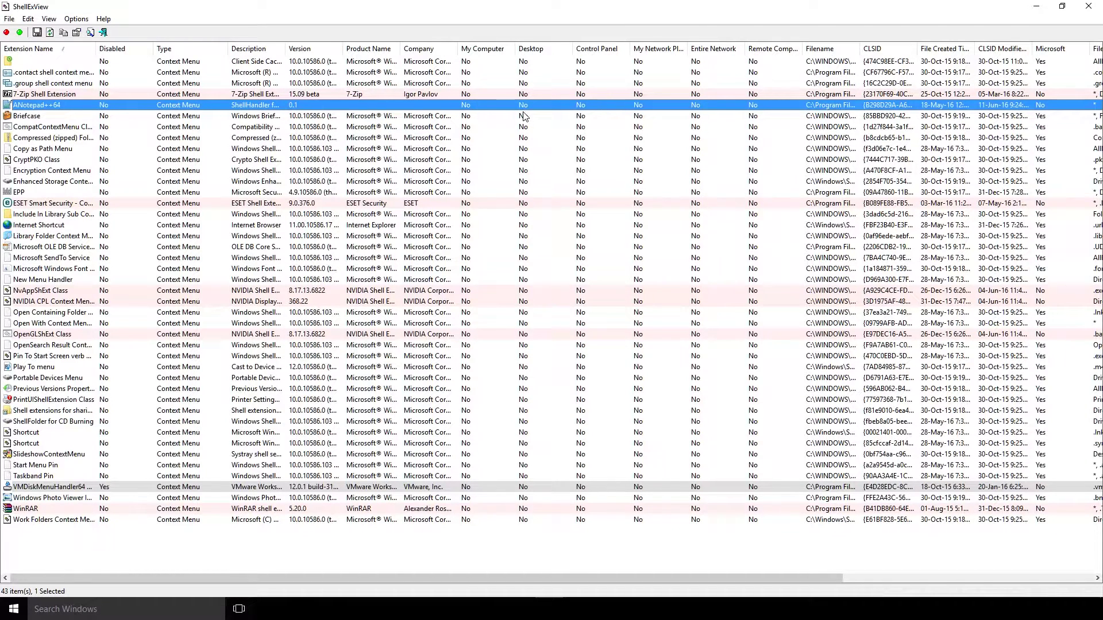
pyautogui.click(87, 487)
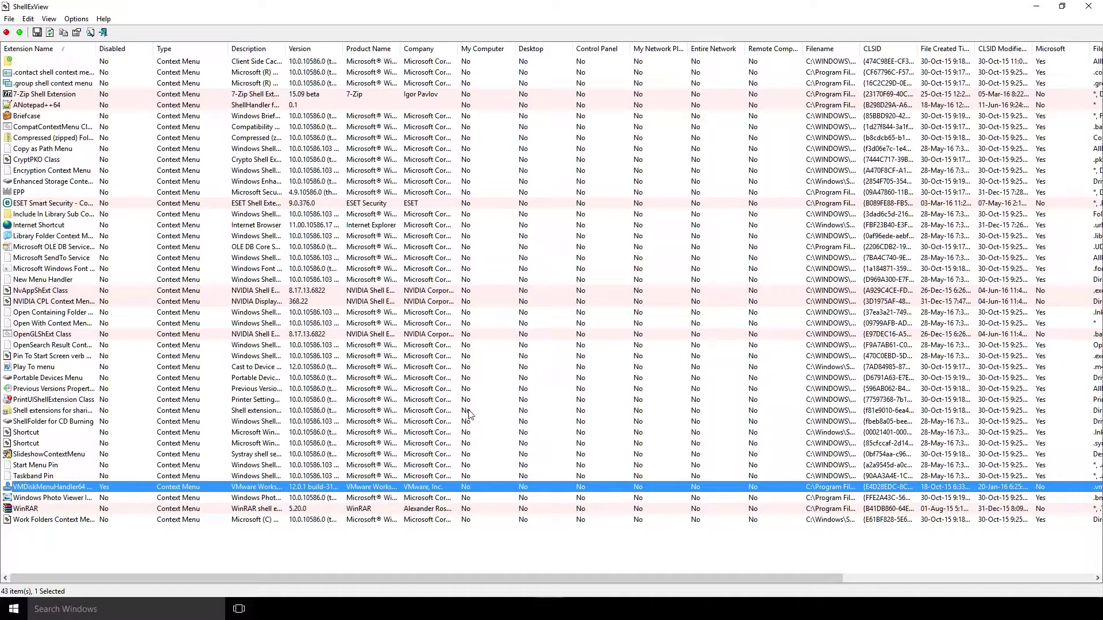
# Shrink ShellExView over the Whatever window, test the desktop right-click menu, then close ShellExView
pyautogui.doubleClick(474, 5)
pyautogui.moveTo(484, 12); pyautogui.dragTo(781, 122)
pyautogui.rightClick(304, 102)
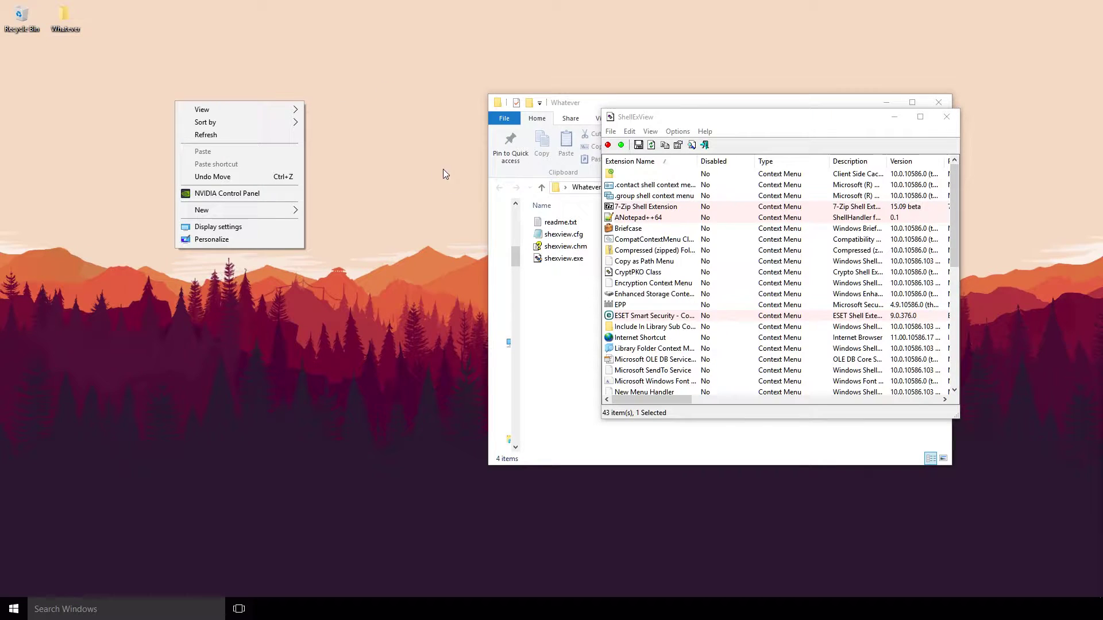
pyautogui.click(384, 116)
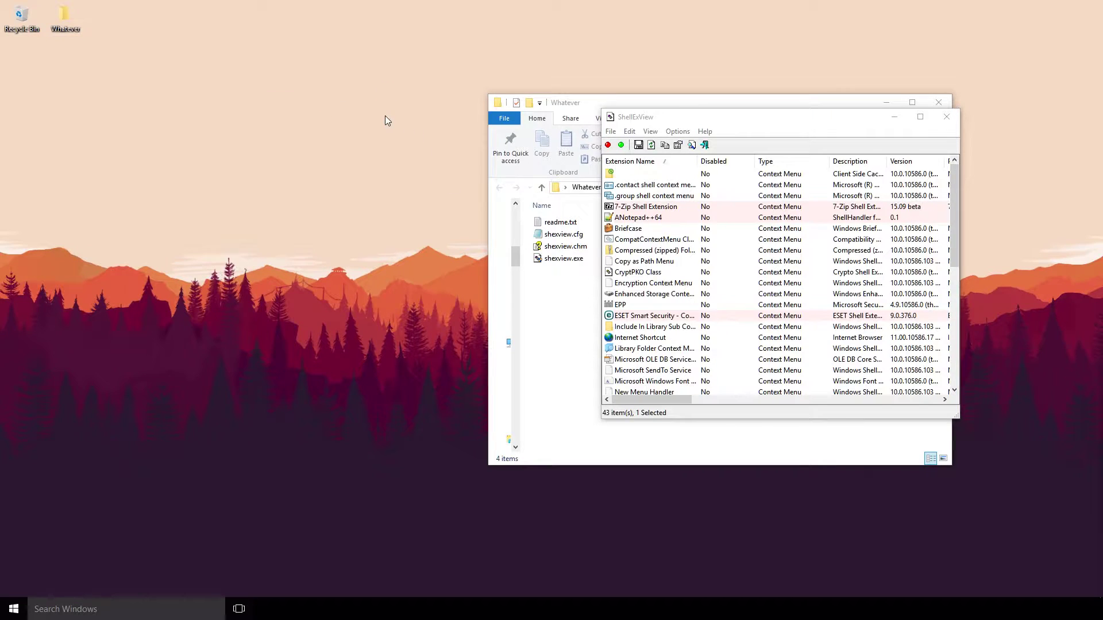
pyautogui.click(948, 121)
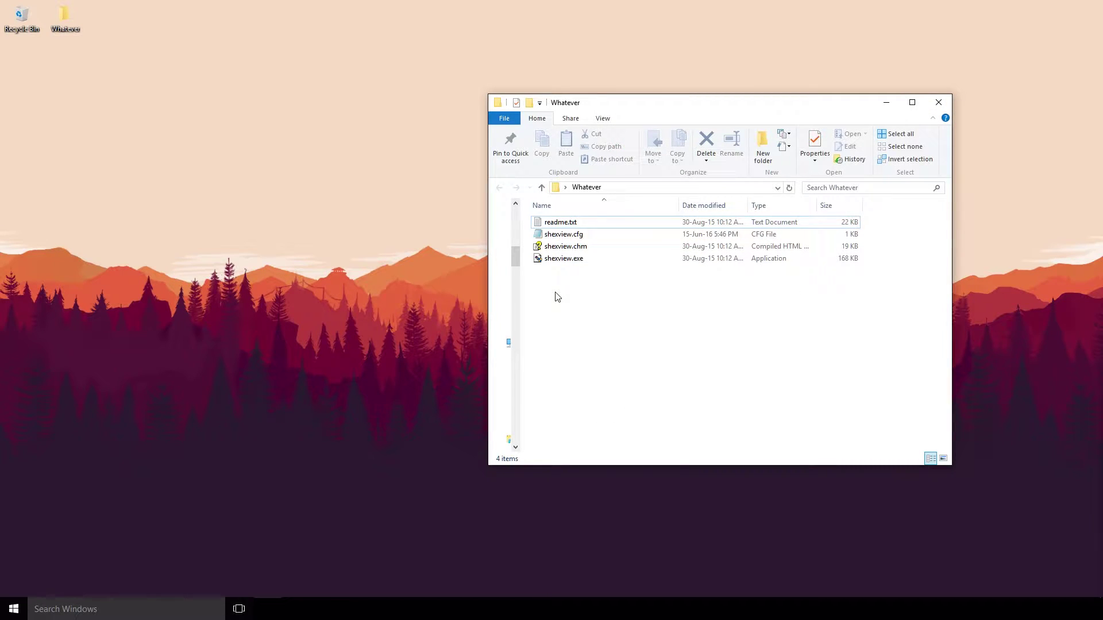